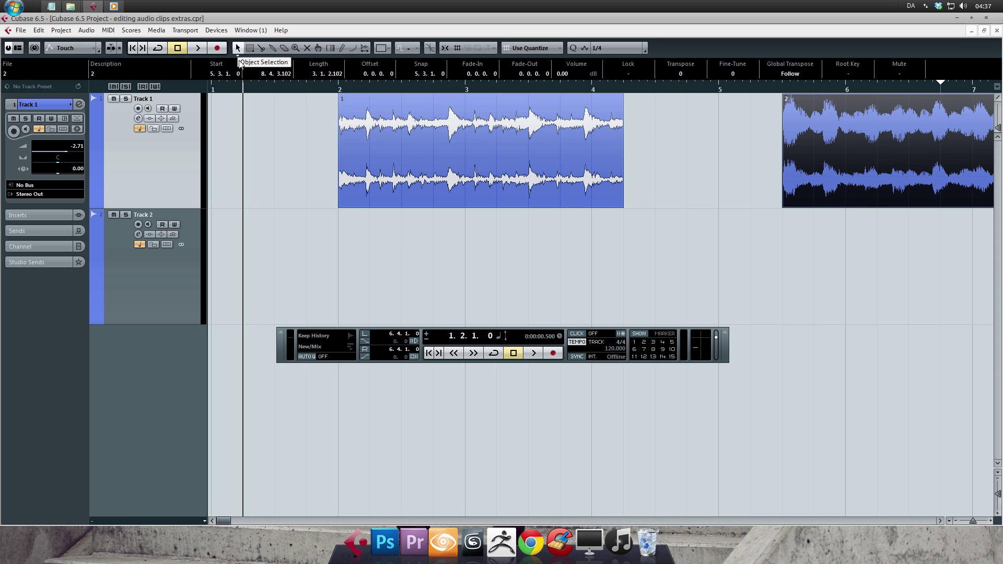
Deselect the second clip, set the cursor at 2.3.3.82, and drag the first clip along Track 1.
click(422, 255)
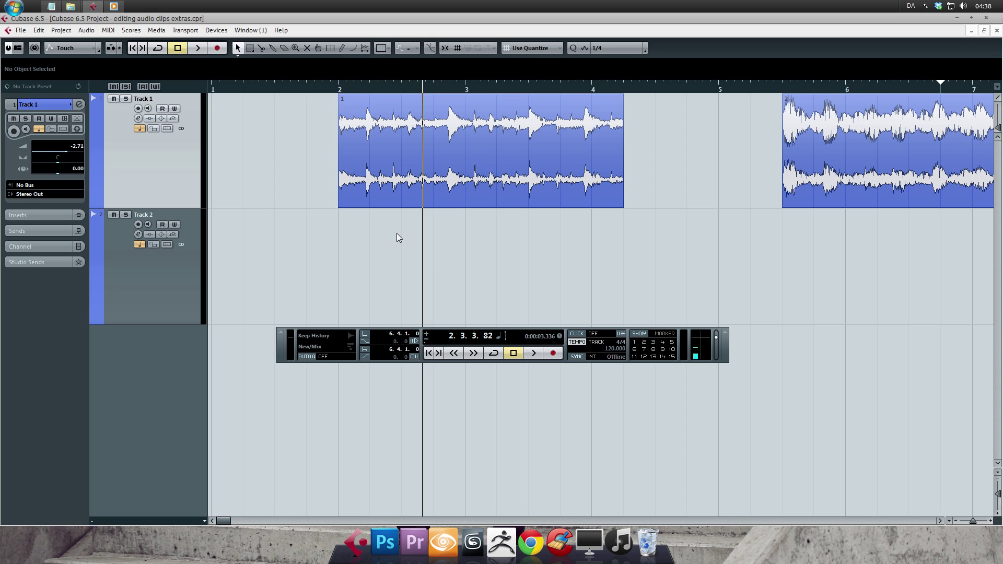
drag(482, 161, 446, 172)
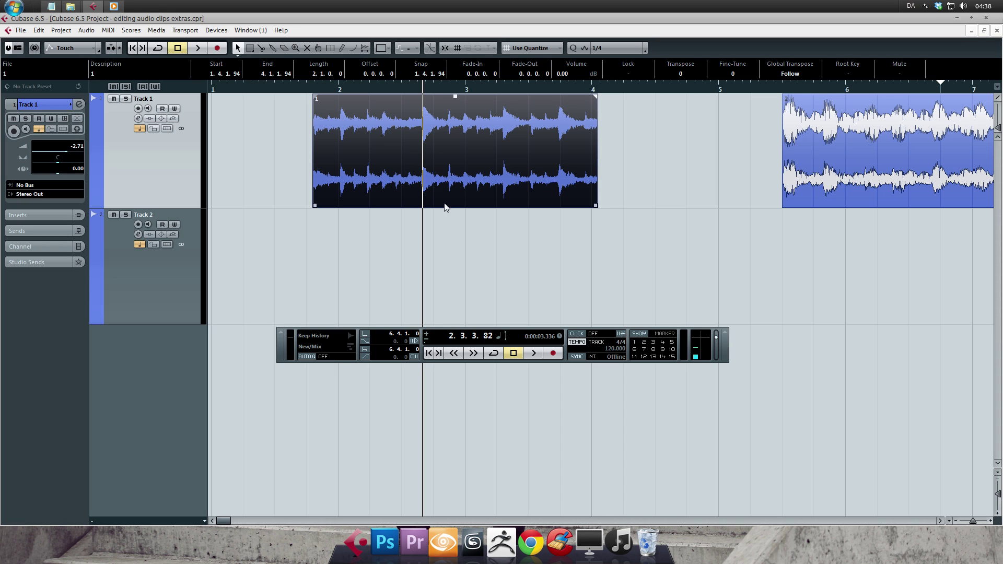
Play a short stretch, then copy the first clip onto Track 2 and shift the copy earlier.
key(space)
key(space)
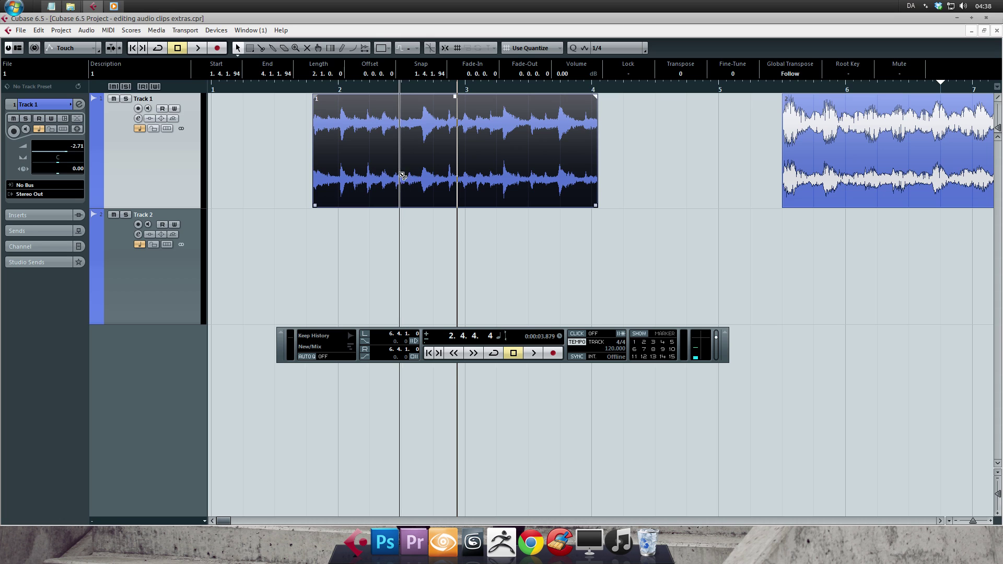
drag(420, 170, 599, 235)
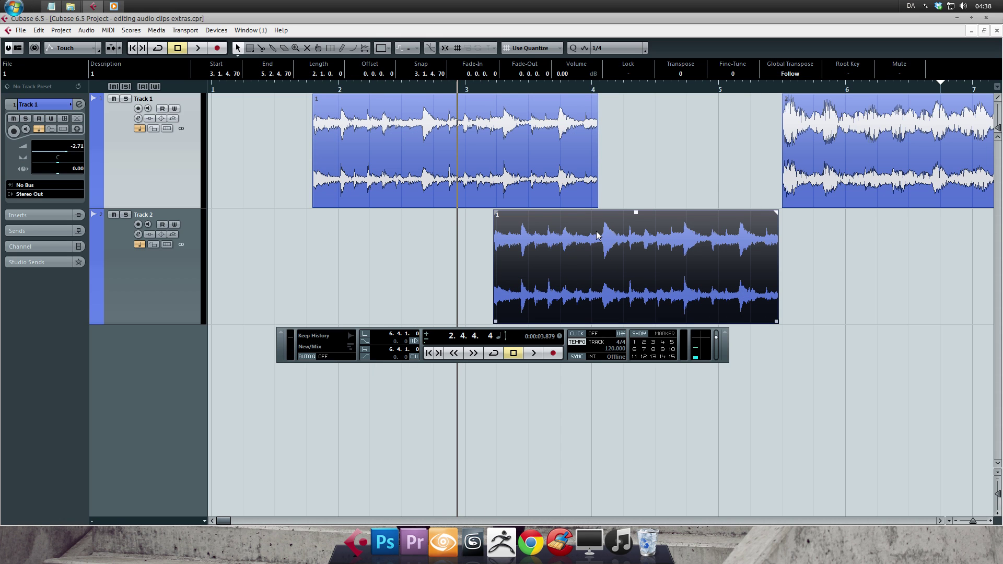
drag(531, 233, 478, 275)
Delete the copy on Track 2, select the first clip, and zoom out with G.
key(Delete)
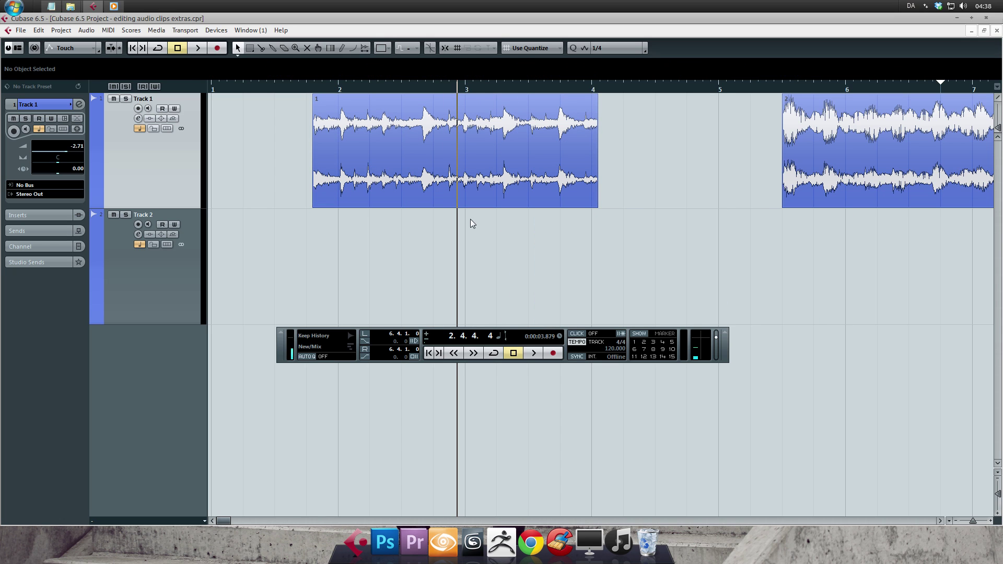
click(487, 201)
key(g)
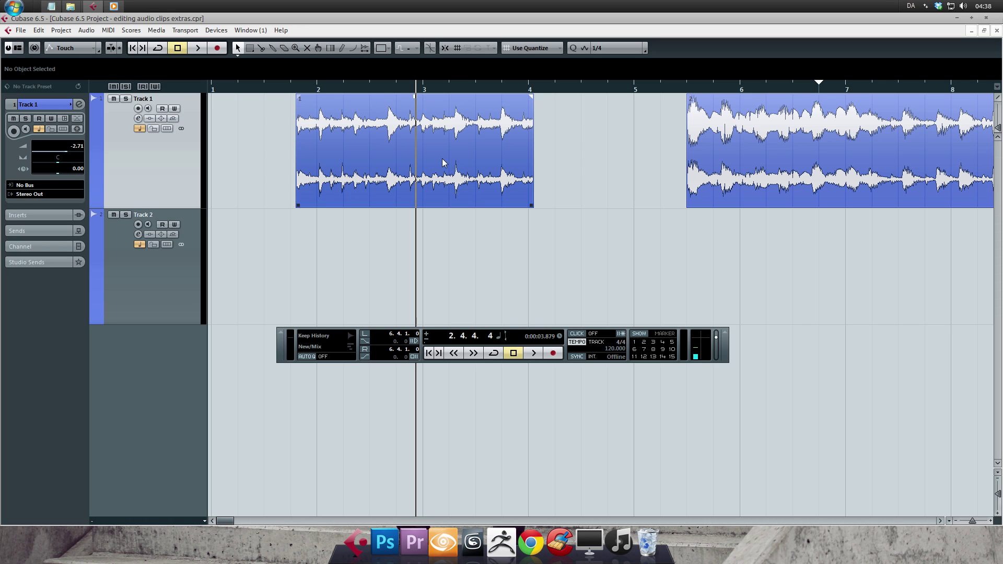
Zoom out again with G and drag selection rectangles across both clips.
drag(431, 157, 782, 207)
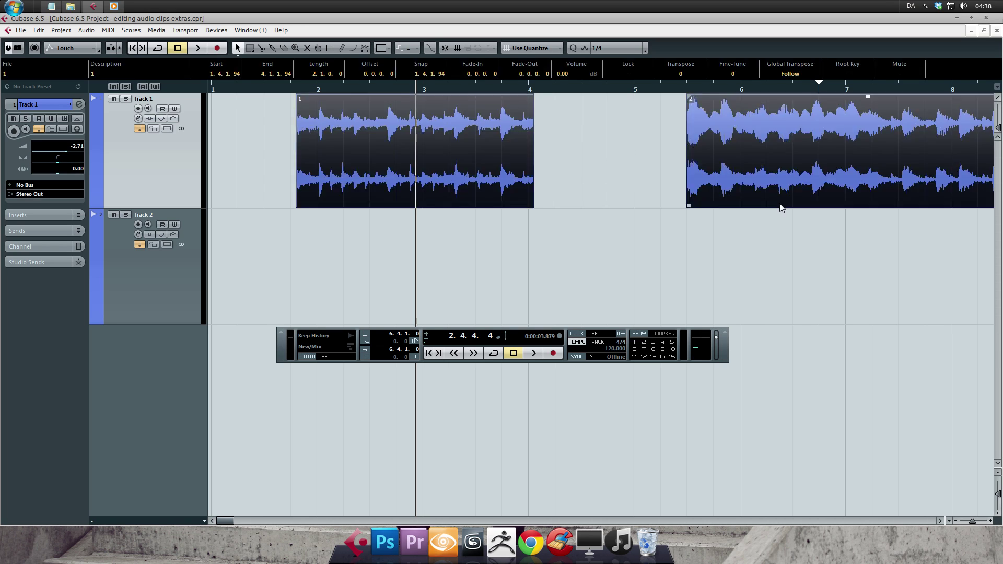
key(g)
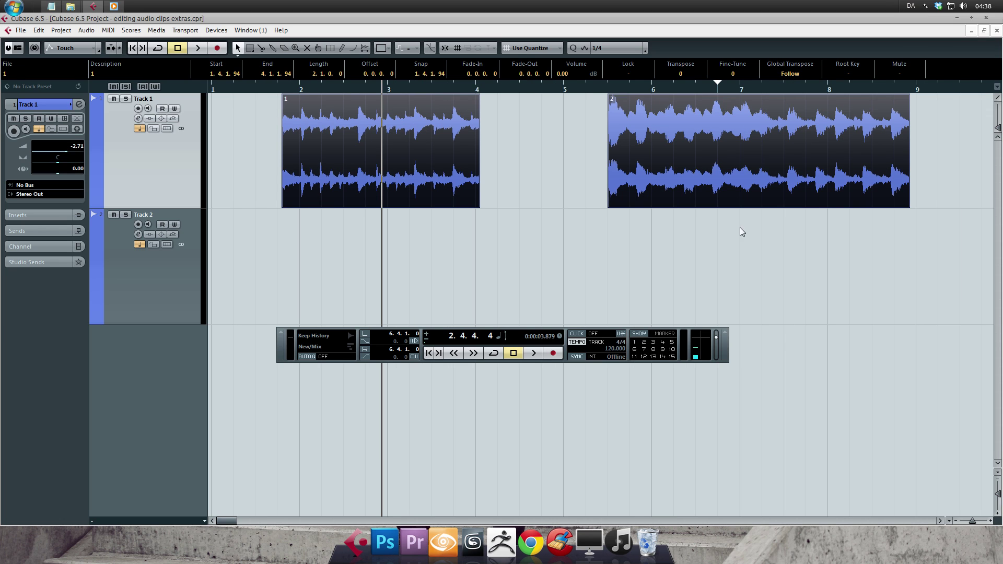
drag(729, 244, 456, 175)
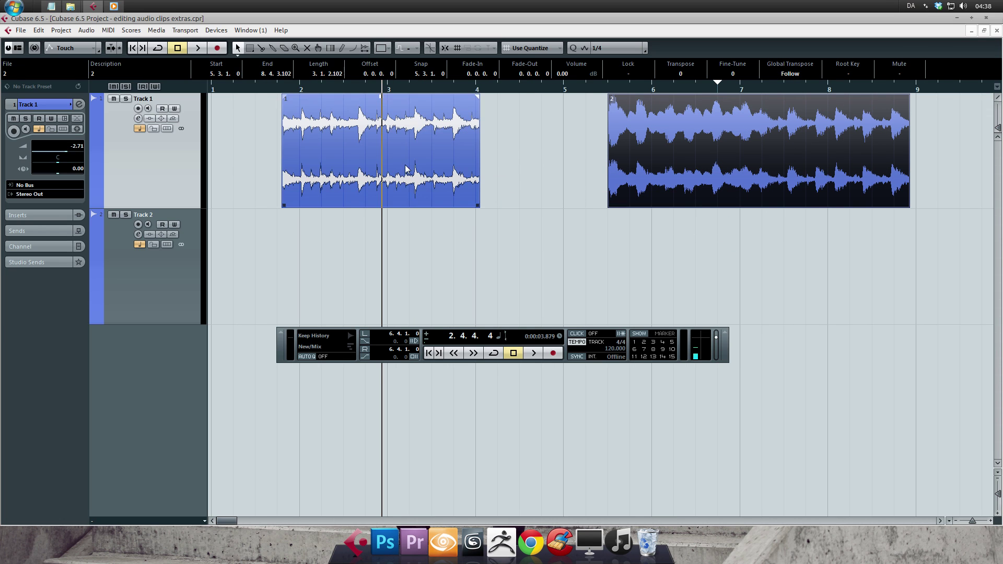
drag(384, 240, 673, 174)
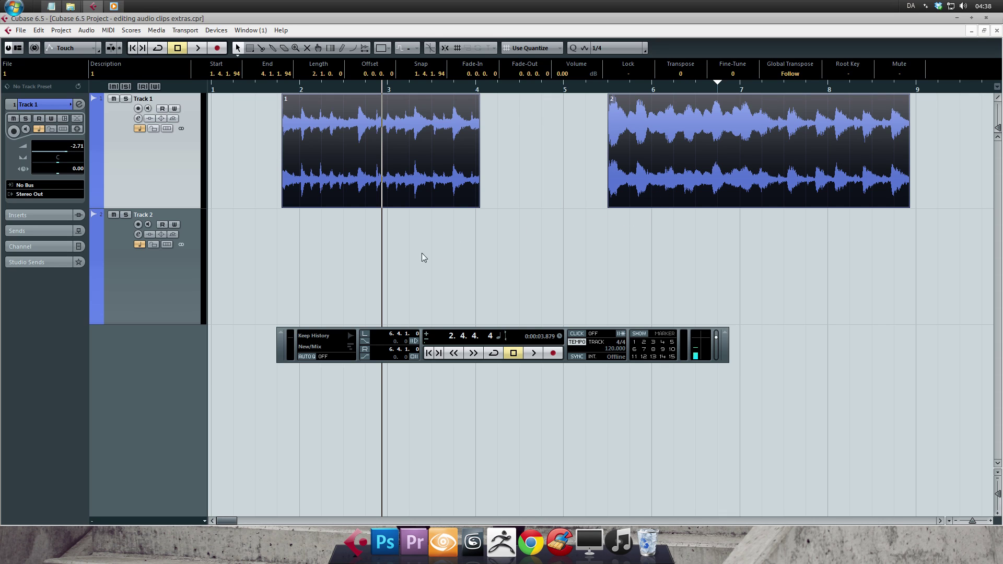
drag(406, 258, 697, 111)
Select only the first clip and hide the Transport Panel with F2.
click(584, 143)
click(460, 181)
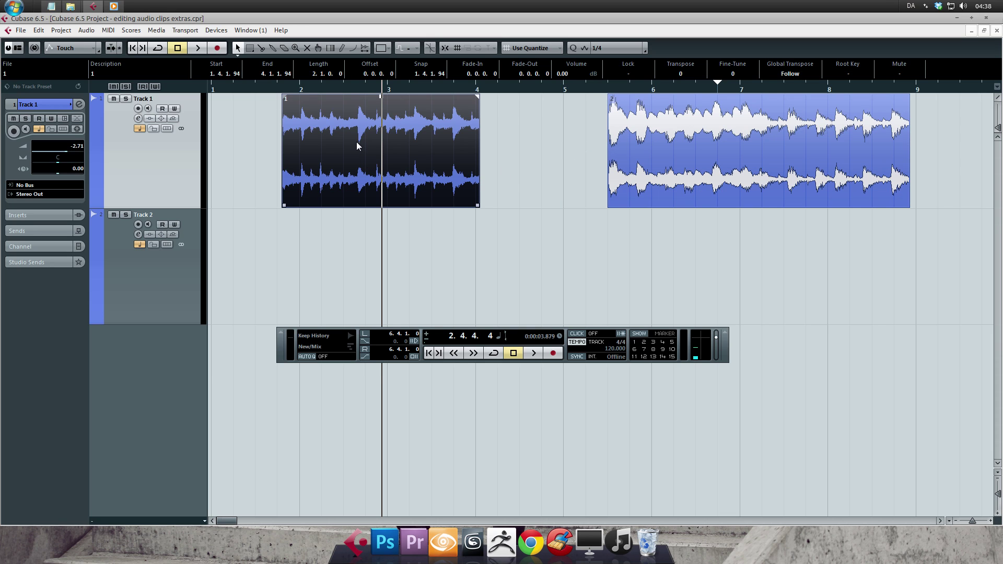
key(F2)
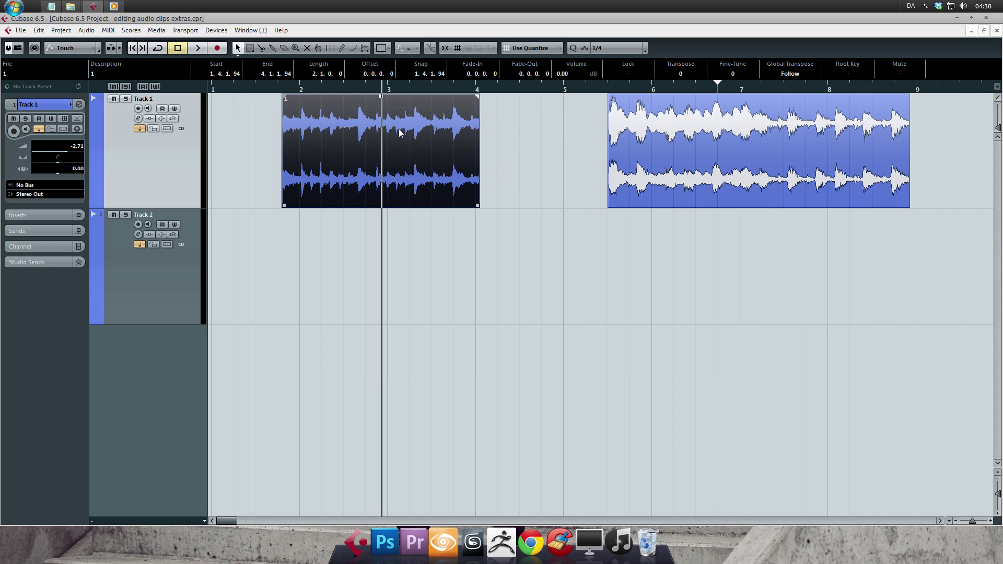
Move the first clip down from Track 1 onto Track 2.
drag(392, 136, 386, 190)
mouse_move(282, 204)
drag(416, 131, 409, 246)
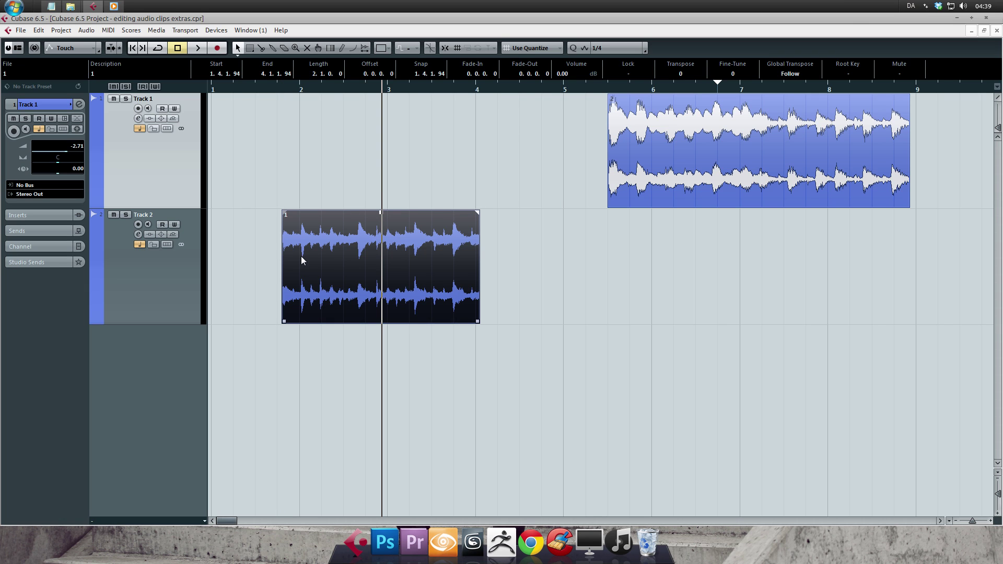
key(ctrl+z)
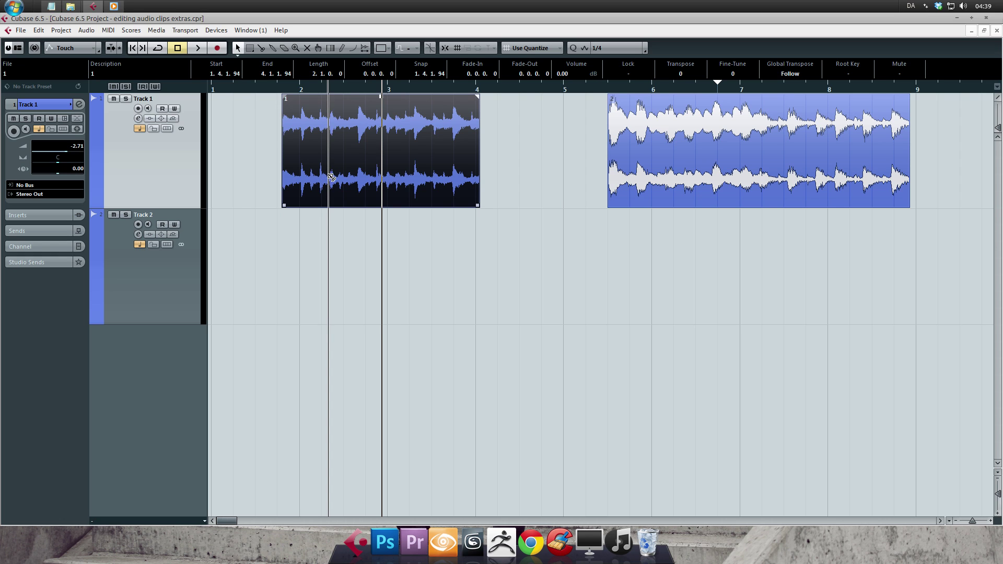
drag(332, 185, 340, 233)
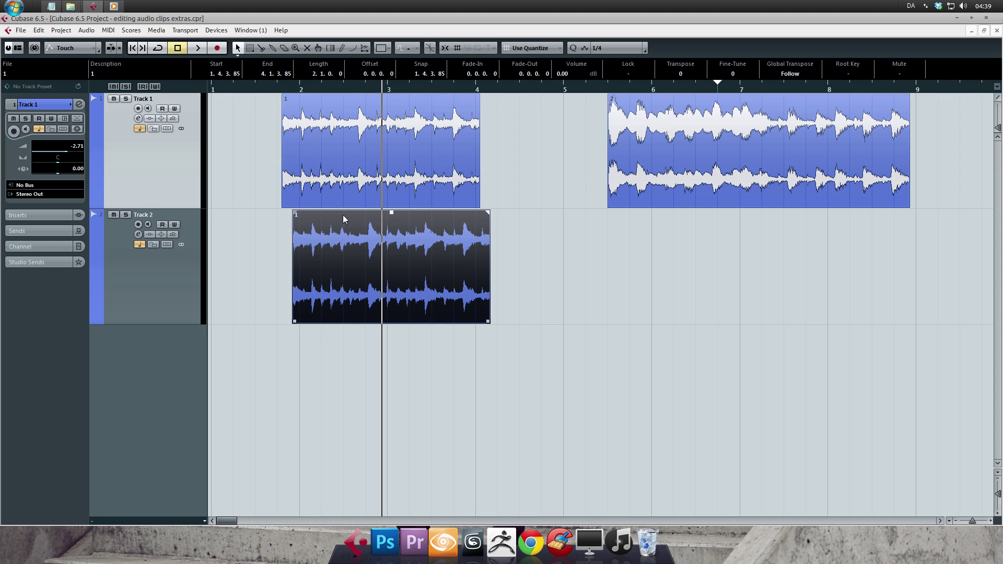
key(ctrl+z)
drag(355, 175, 380, 270)
key(Escape)
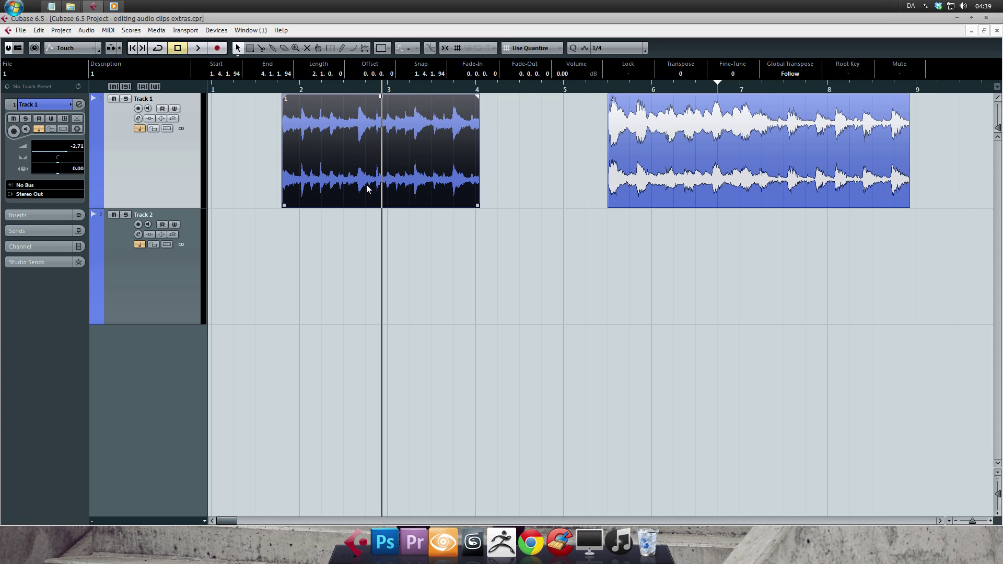
drag(342, 155, 342, 246)
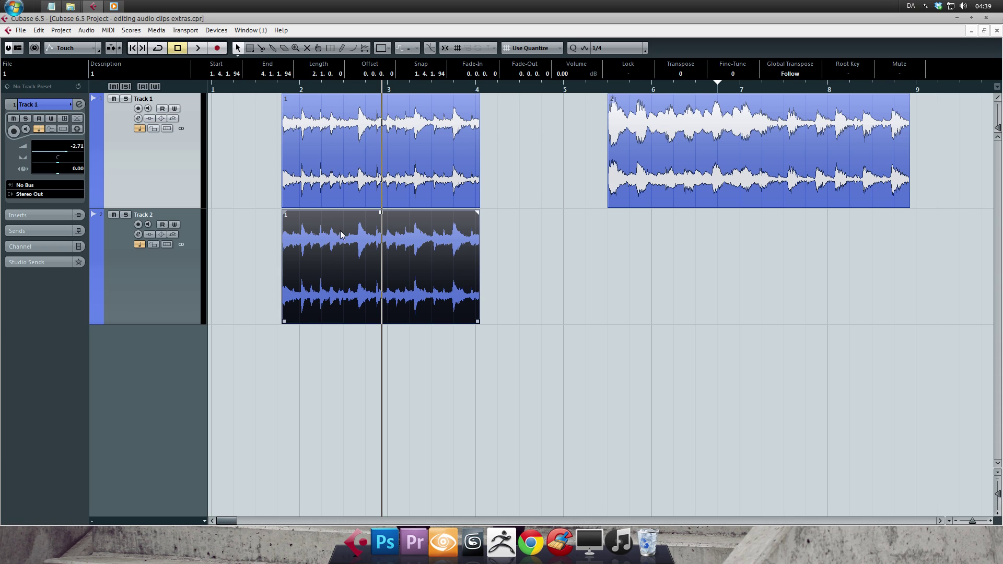
key(Delete)
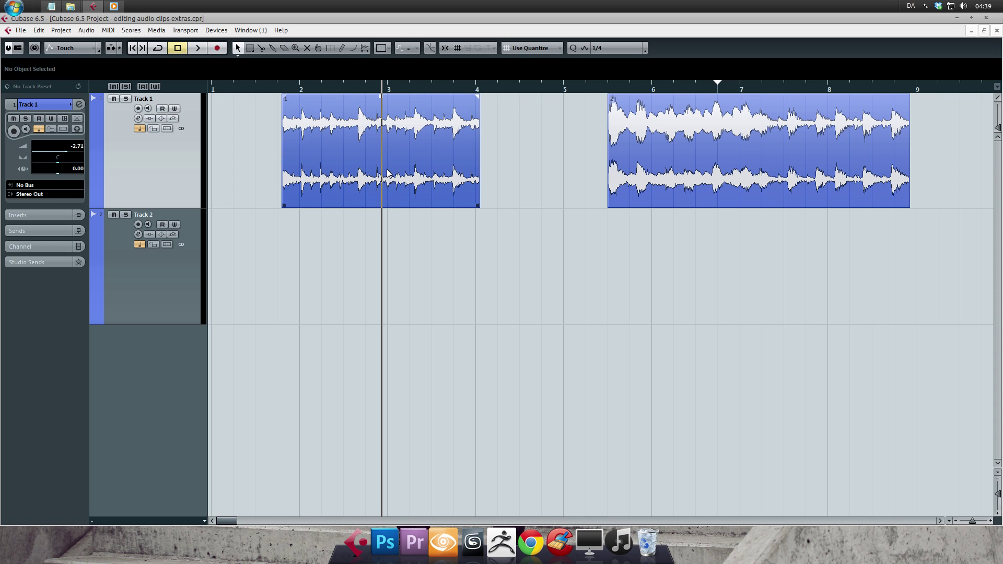
click(391, 148)
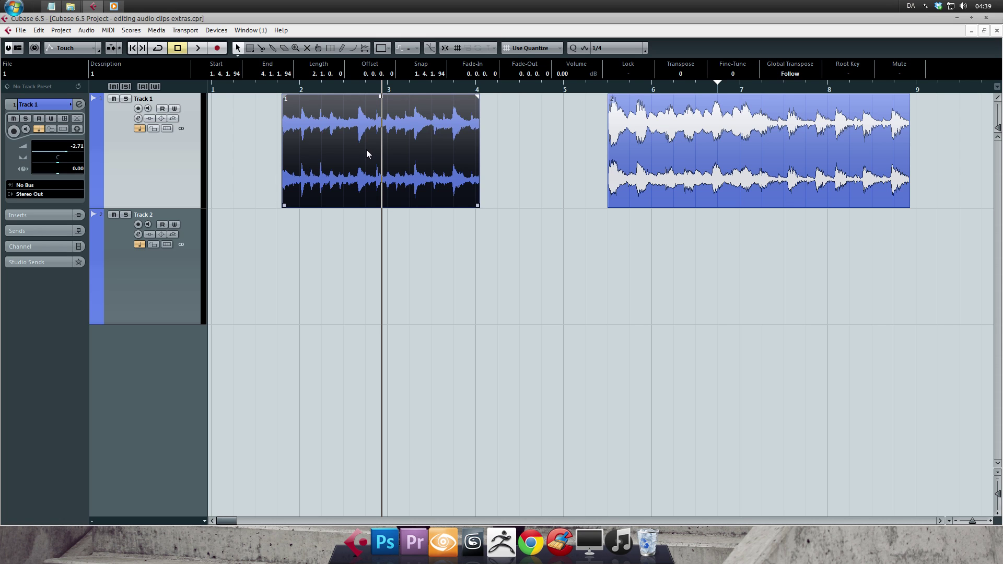
drag(364, 145, 398, 259)
key(ctrl+z)
drag(348, 178, 554, 172)
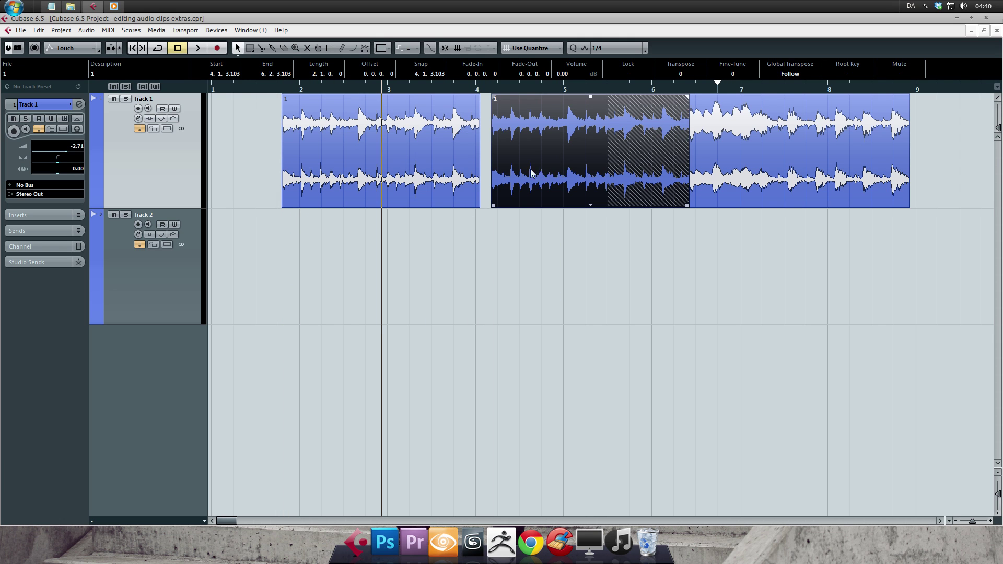
key(Delete)
click(379, 167)
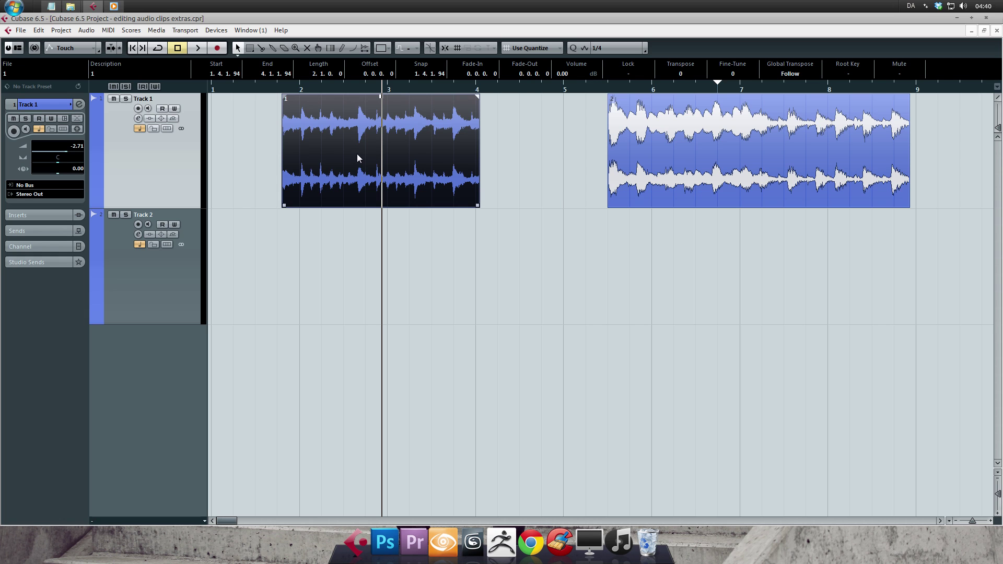
drag(358, 157, 347, 245)
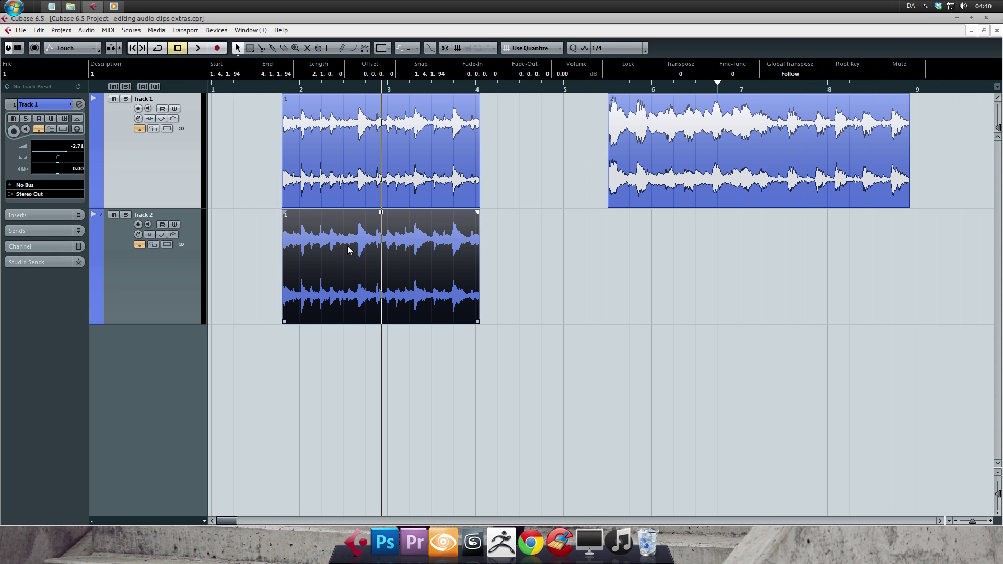
click(518, 178)
key(ctrl+z)
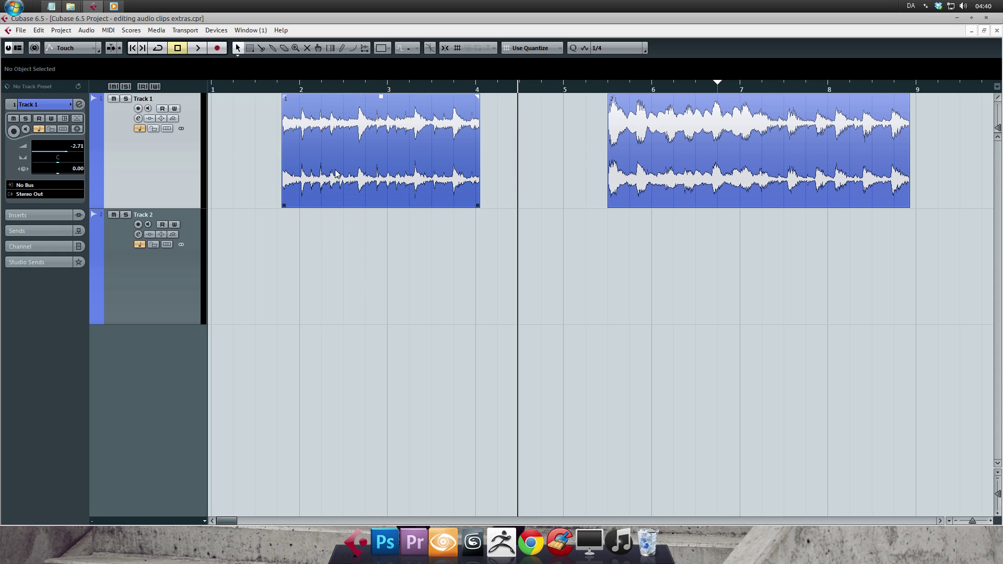
click(336, 174)
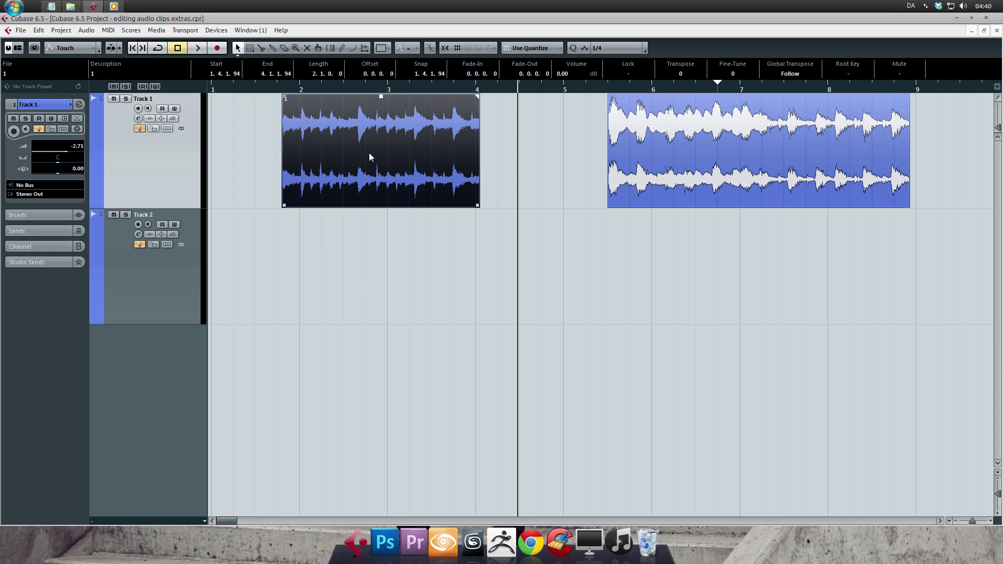
drag(369, 152, 702, 197)
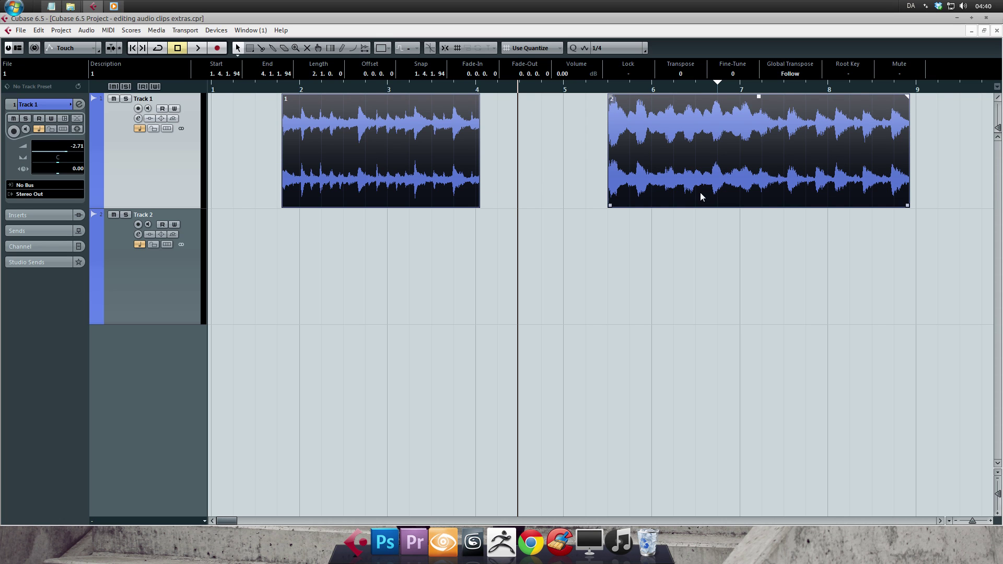
click(509, 202)
mouse_move(376, 89)
mouse_down()
mouse_move(359, 89)
mouse_move(391, 89)
mouse_up()
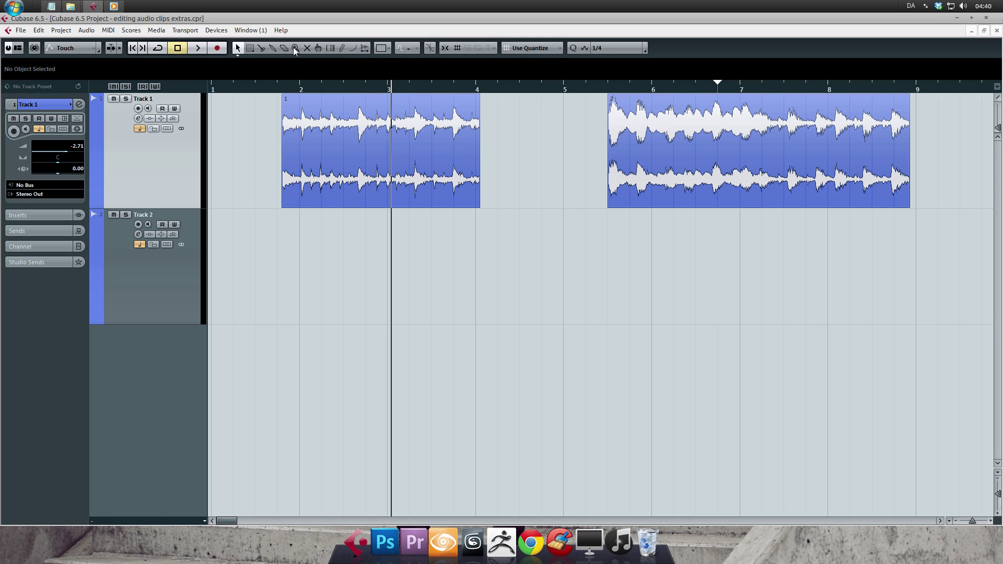
With the Zoom tool (6), zoom into clip 1, then zoom back out to bars 1–14.
key(6)
click(338, 120)
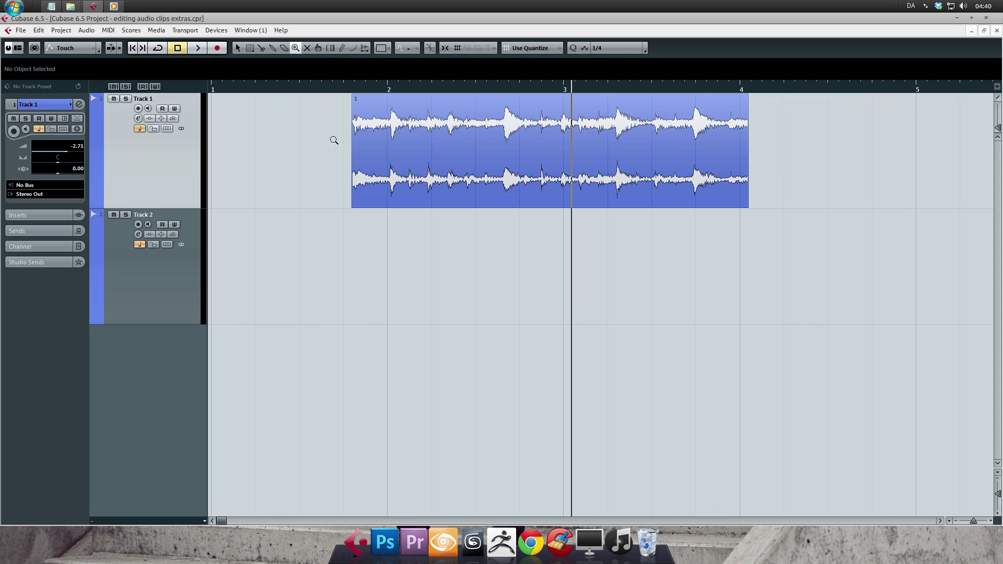
double_click(421, 152)
double_click(330, 101)
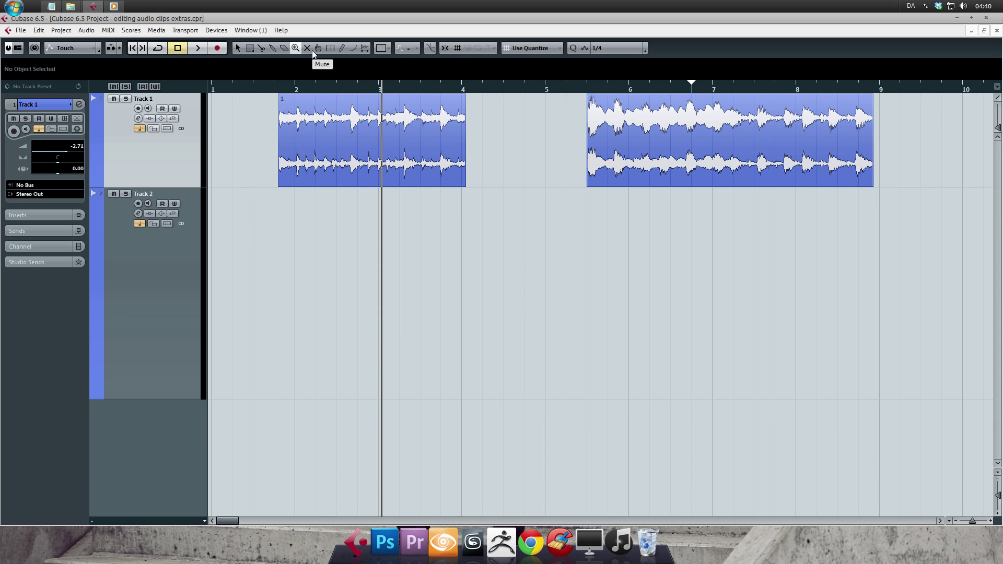
key(g)
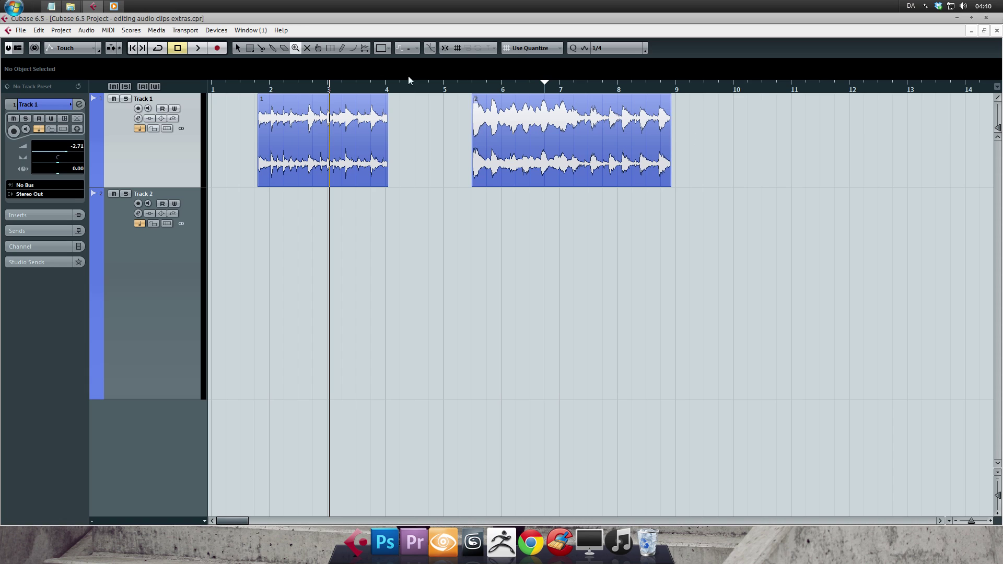
Drag in the ruler to move the cursor and zoom in, then zoom back out to bars 1–6.
drag(441, 90, 435, 90)
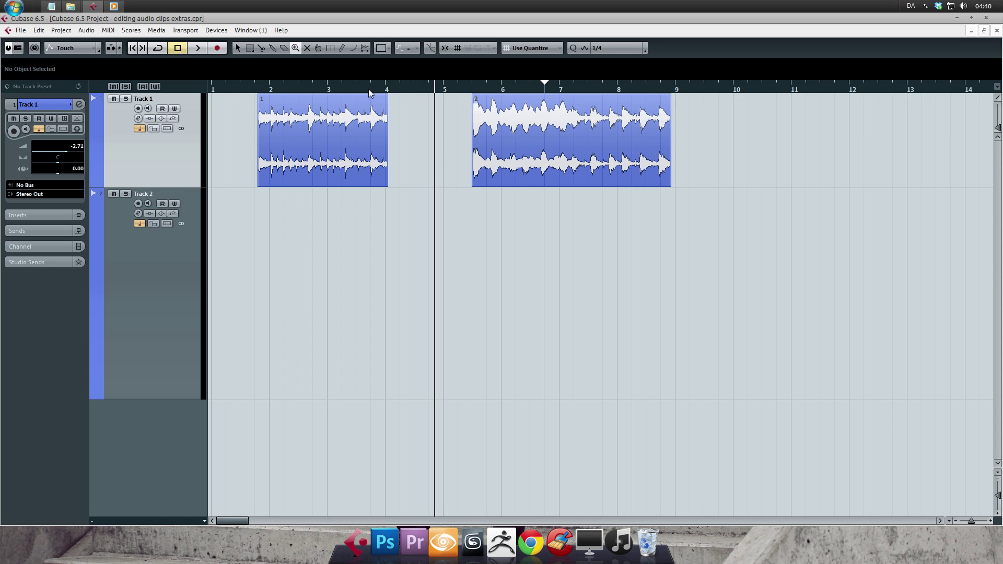
drag(416, 79, 316, 73)
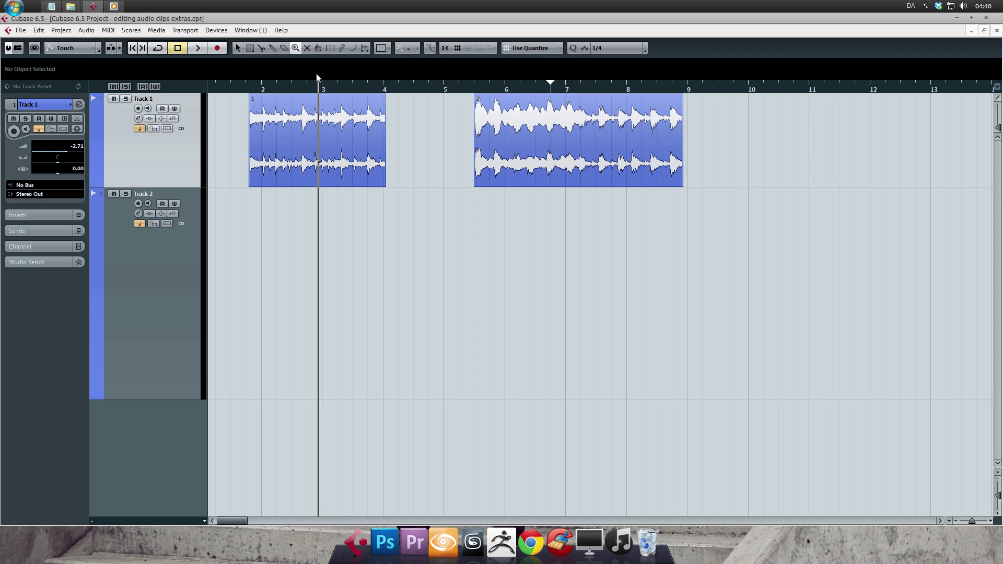
click(291, 89)
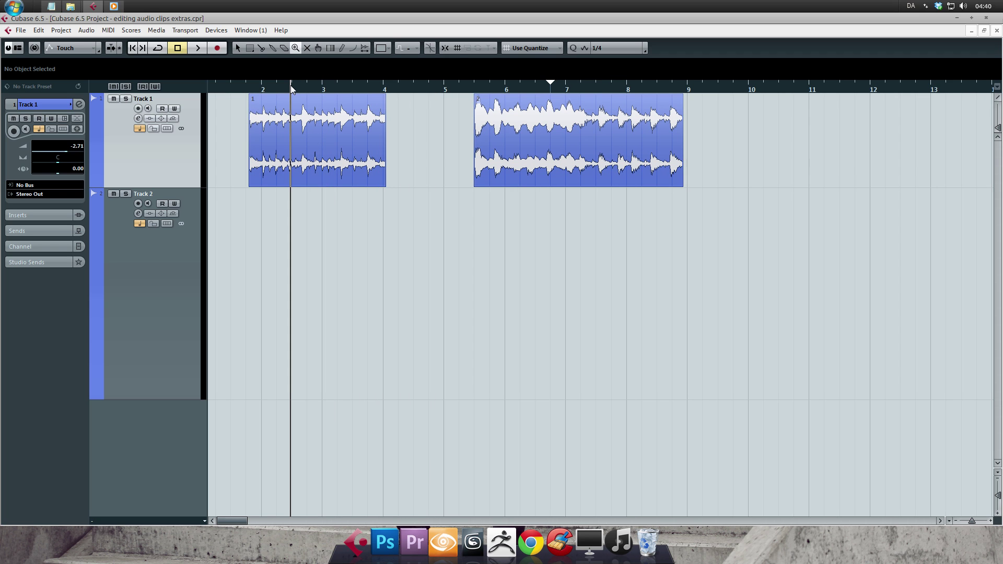
mouse_move(291, 87)
mouse_down()
mouse_move(292, 107)
mouse_move(293, 86)
mouse_move(284, 96)
mouse_up()
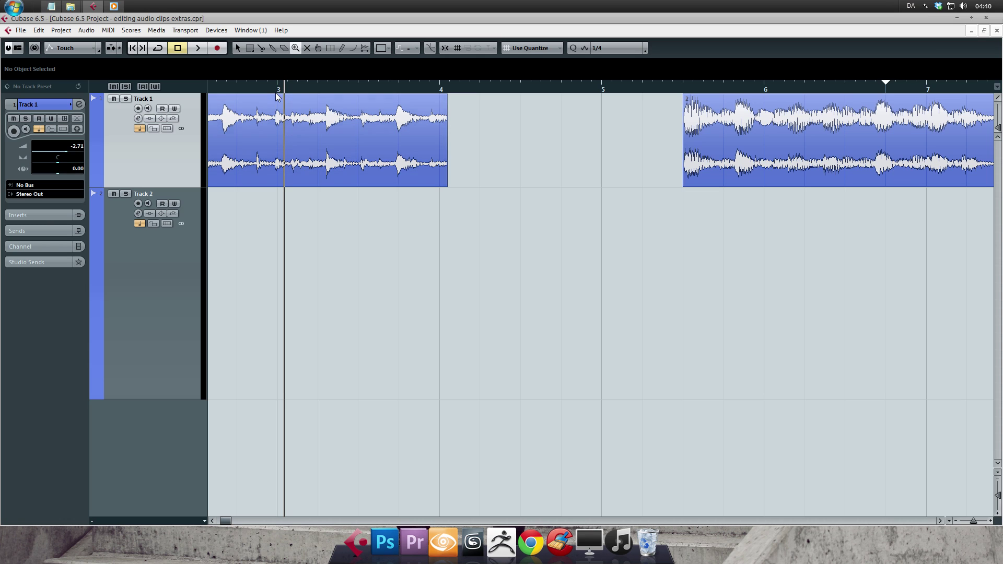
double_click(301, 117)
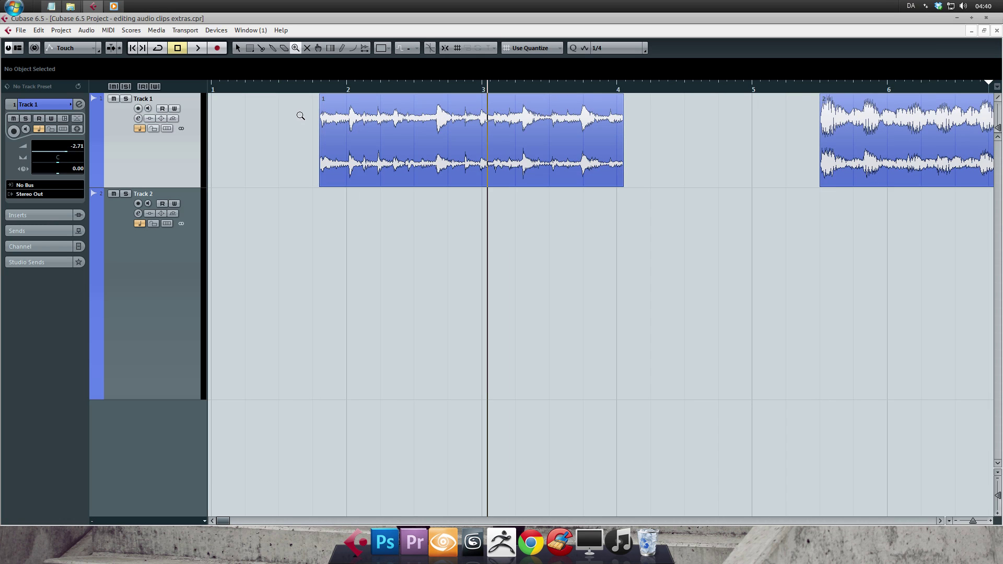
Place the cursor near bar 3, zoom out slightly, then zoom one step into the first clip.
click(452, 89)
mouse_move(450, 86)
mouse_down()
mouse_move(464, 85)
mouse_move(432, 87)
mouse_move(431, 107)
mouse_move(434, 77)
mouse_up()
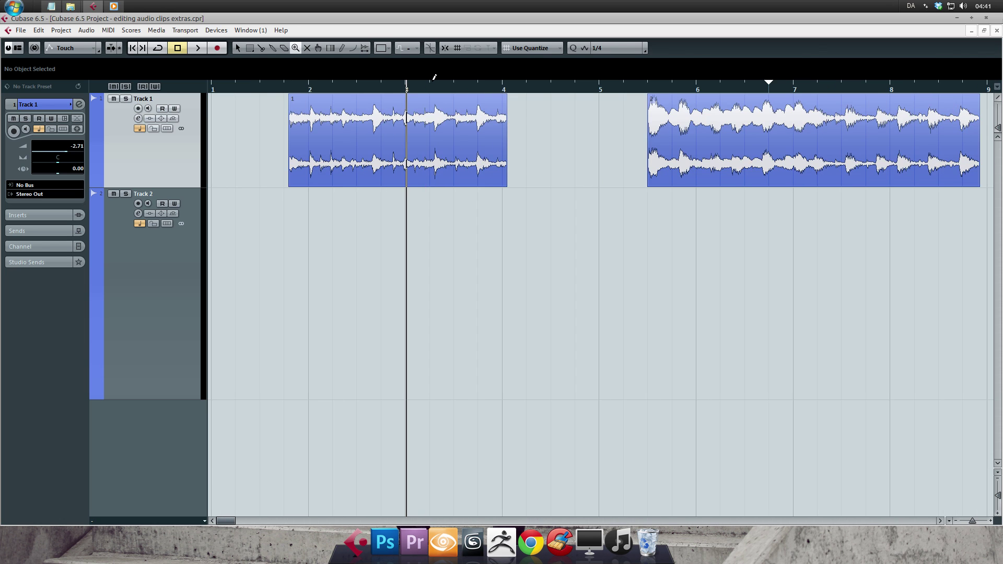
click(432, 108)
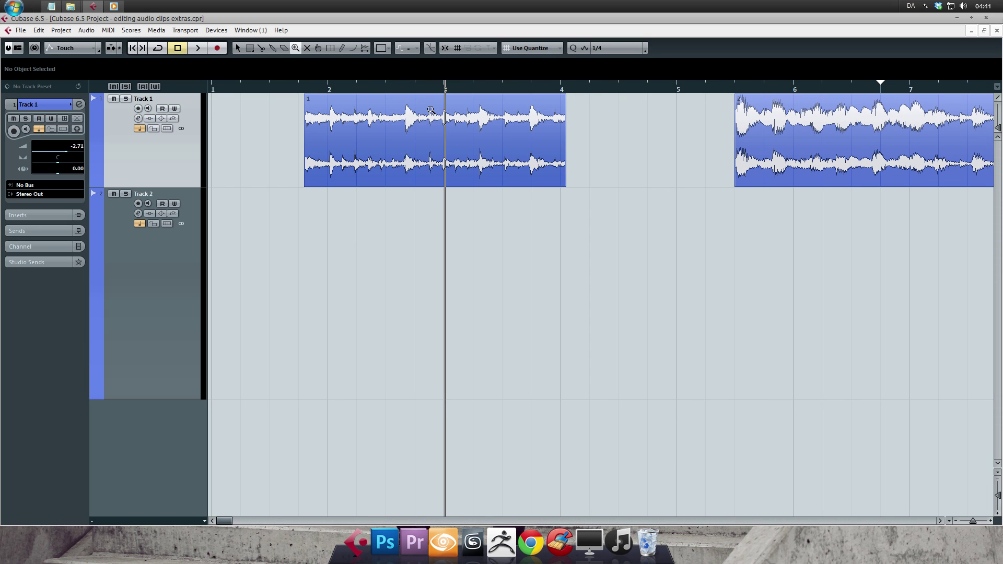
Zoom in and out around the cursor with the Zoom tool, then return to Object Selection.
click(434, 109)
alt+click(559, 157)
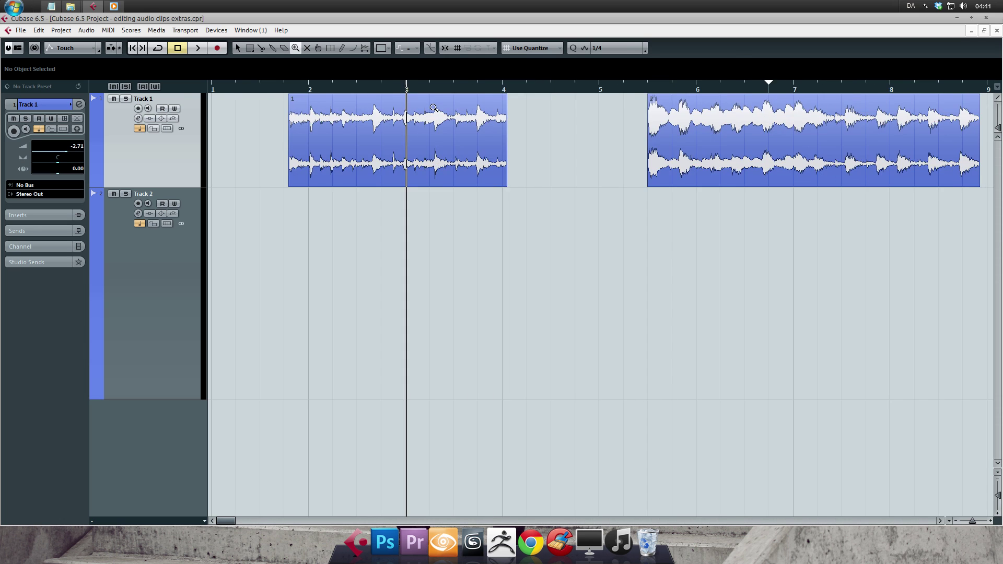
click(687, 210)
key(h)
click(236, 48)
Step the zoom in and out with H and G until the first clip fills the view.
key(h)
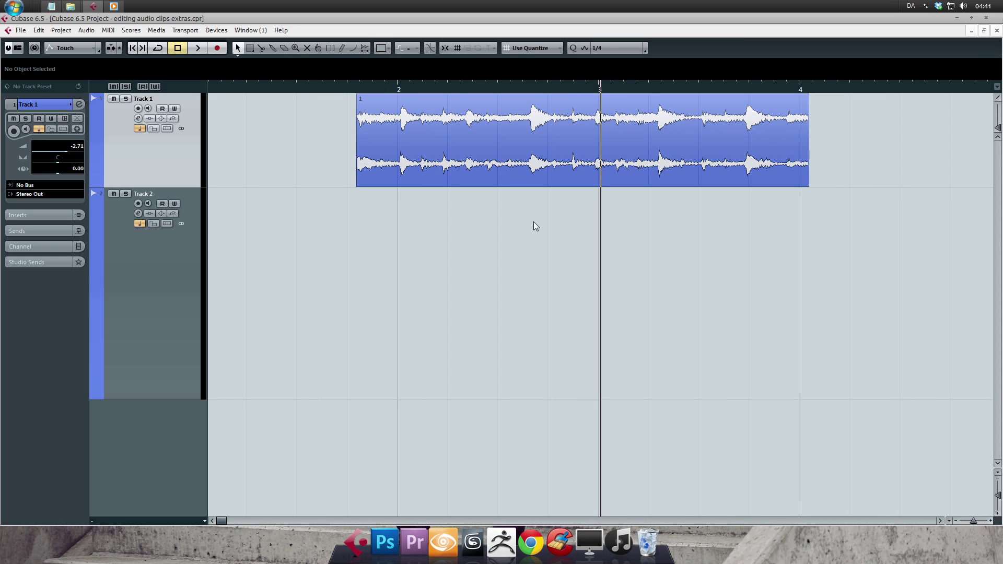
key(h)
key(h)
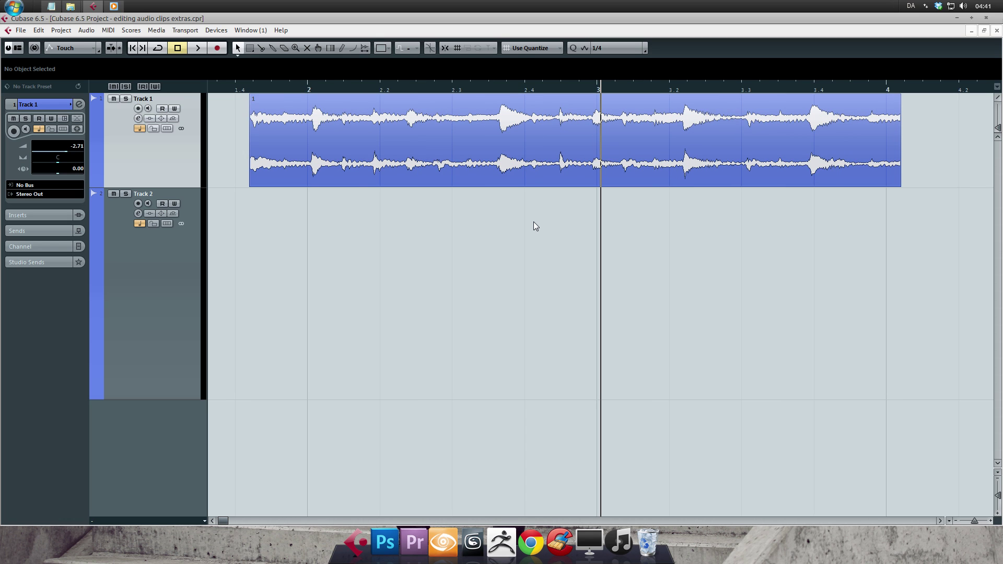
key(h)
key(h)
key(g)
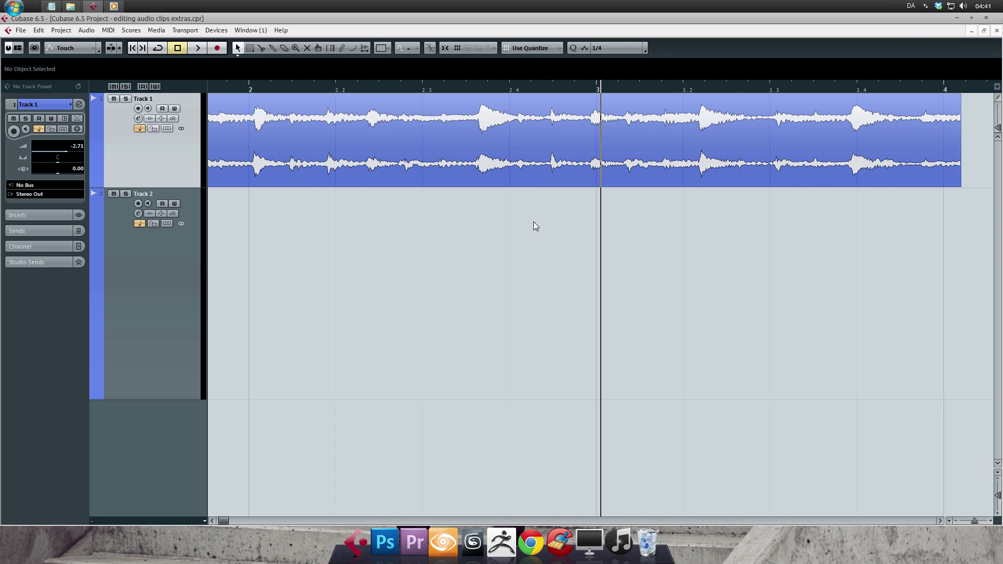
key(g)
key(g)
key(g)
key(g)
key(h)
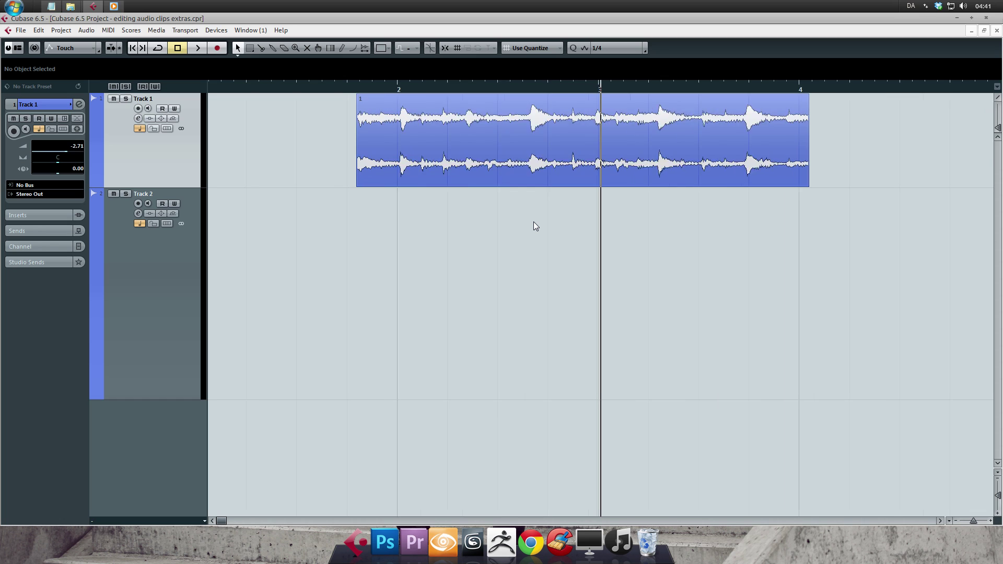
key(h)
key(g)
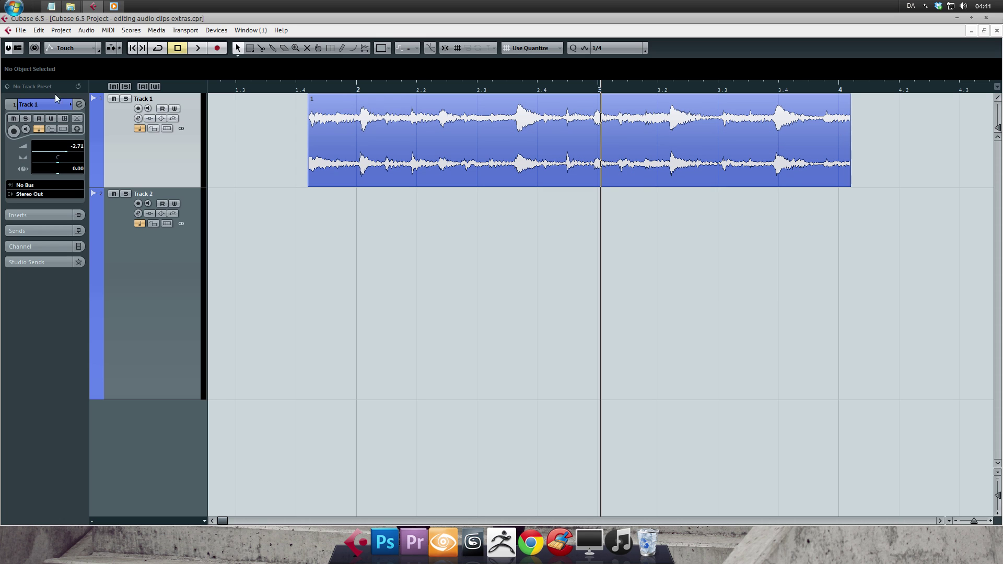
Open File > Key Commands and search for 'zoom in'.
click(23, 32)
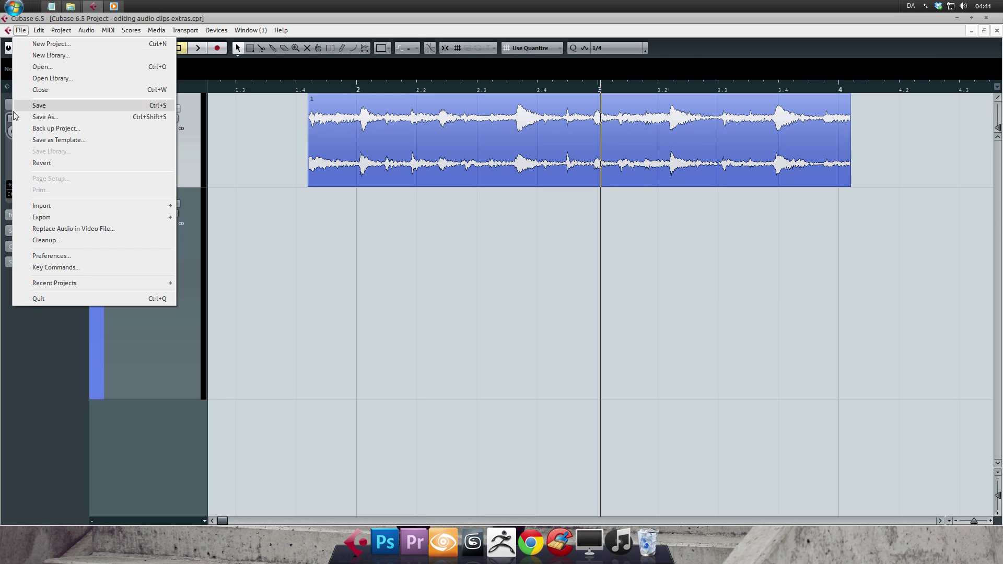
click(76, 267)
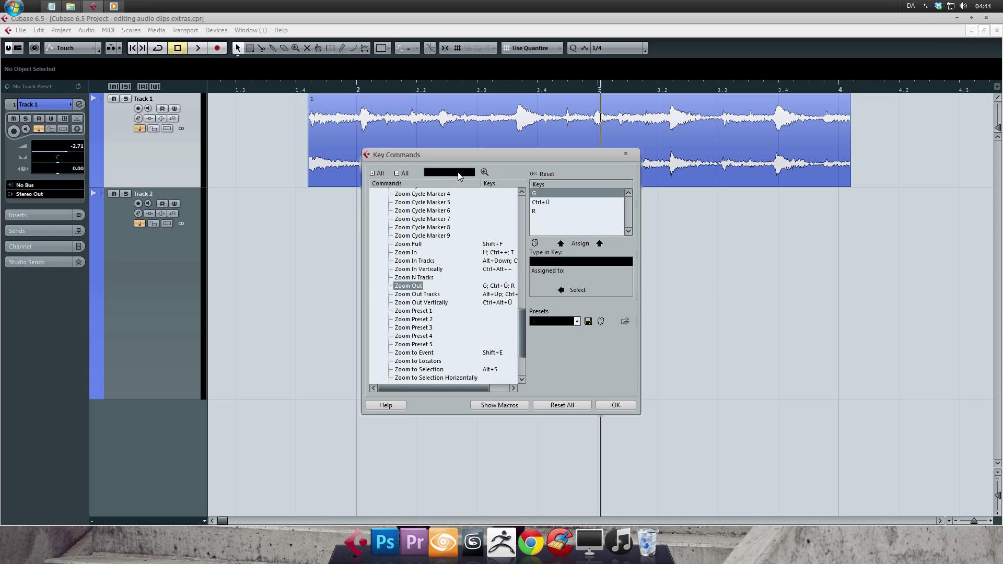
text(zoom in)
key(Return)
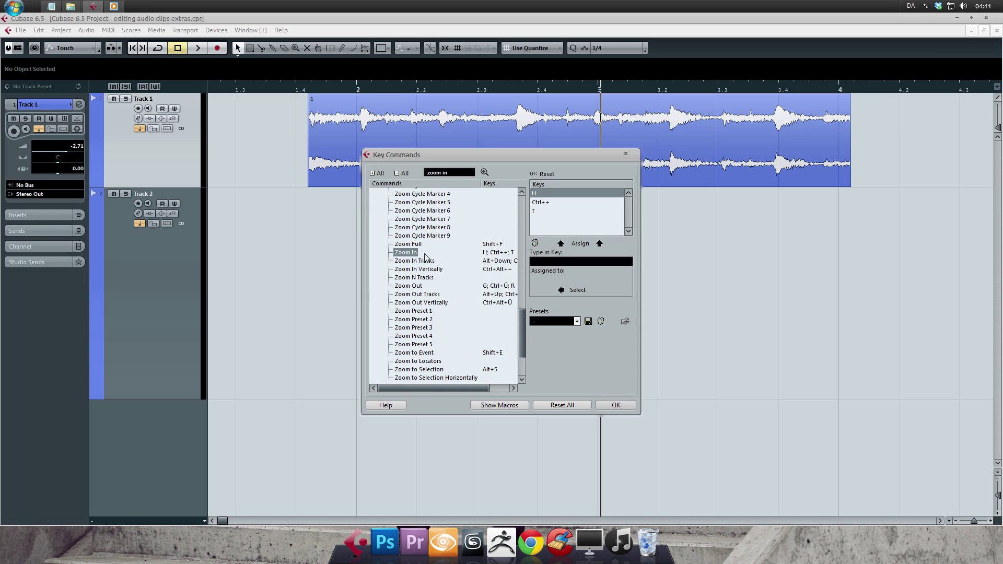
Enter T in the Type in Key field for the Zoom In command.
click(547, 261)
key(t)
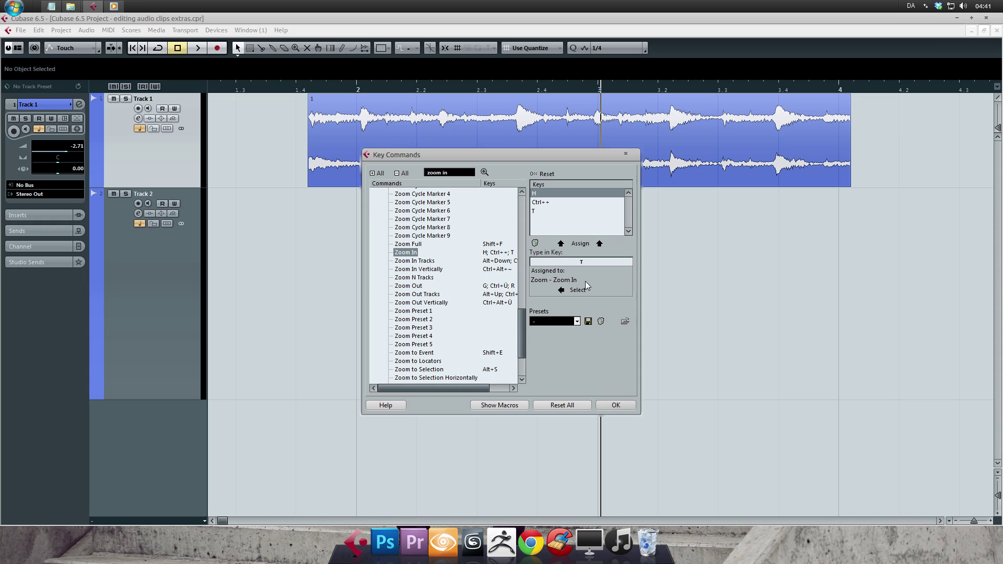
key(Return)
Change the search to 'zoom out' to show keys G, Ctrl+Ü and R, then close the dialog.
click(461, 173)
key(BackSpace)
key(BackSpace)
key(BackSpace)
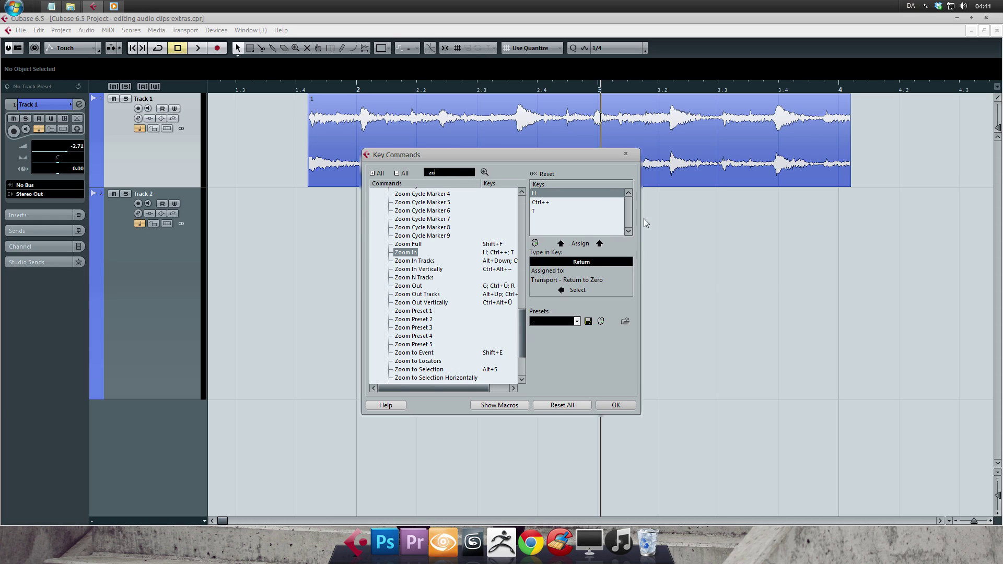
text(out)
key(Return)
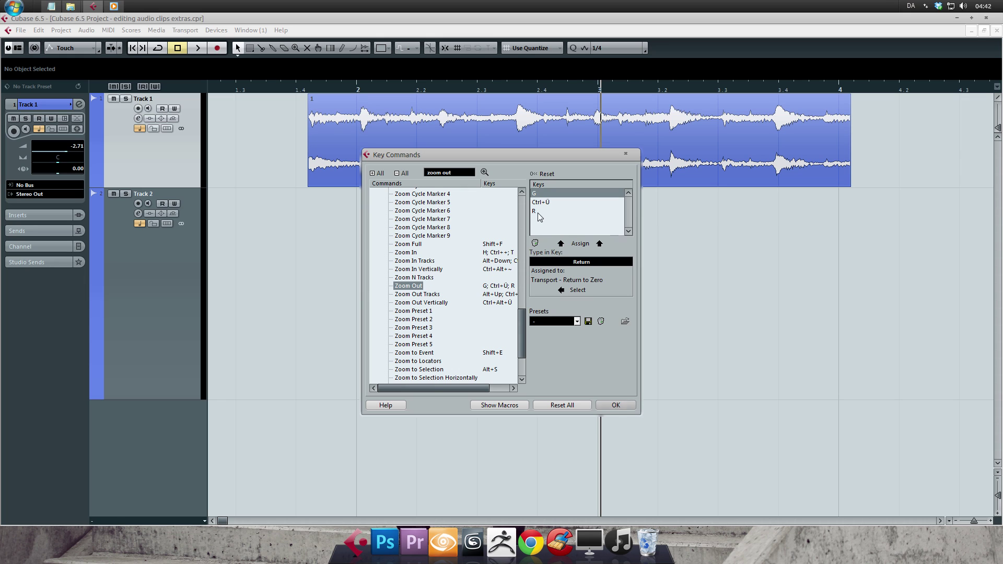
click(625, 154)
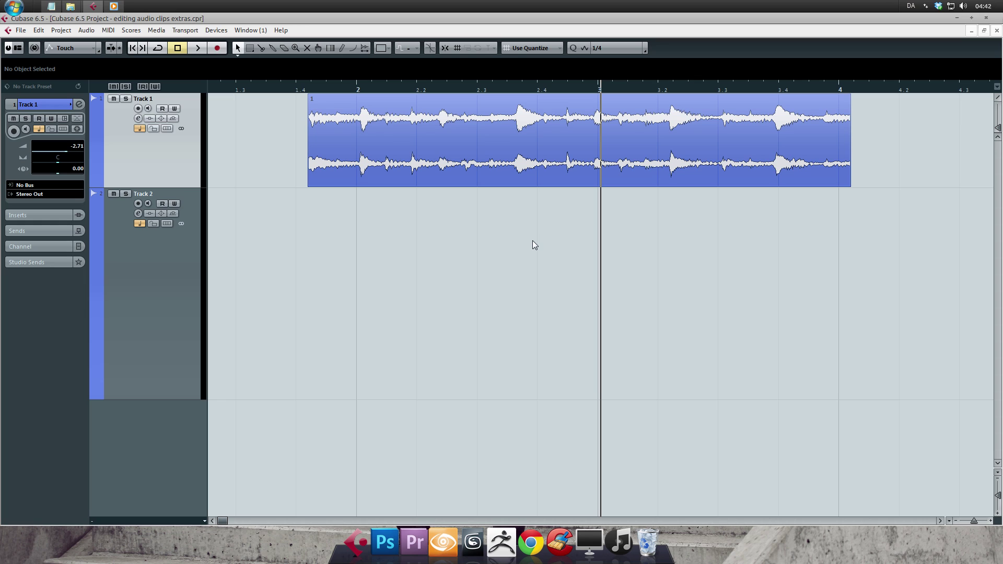
Pan the timeline right to bring the second clip near bar 5.3 into view.
drag(532, 240, 544, 258)
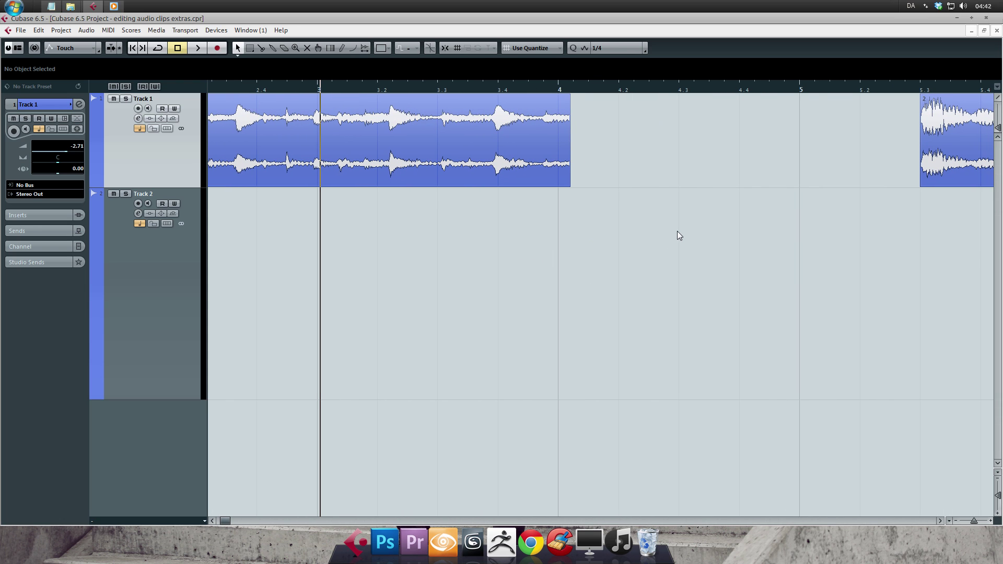